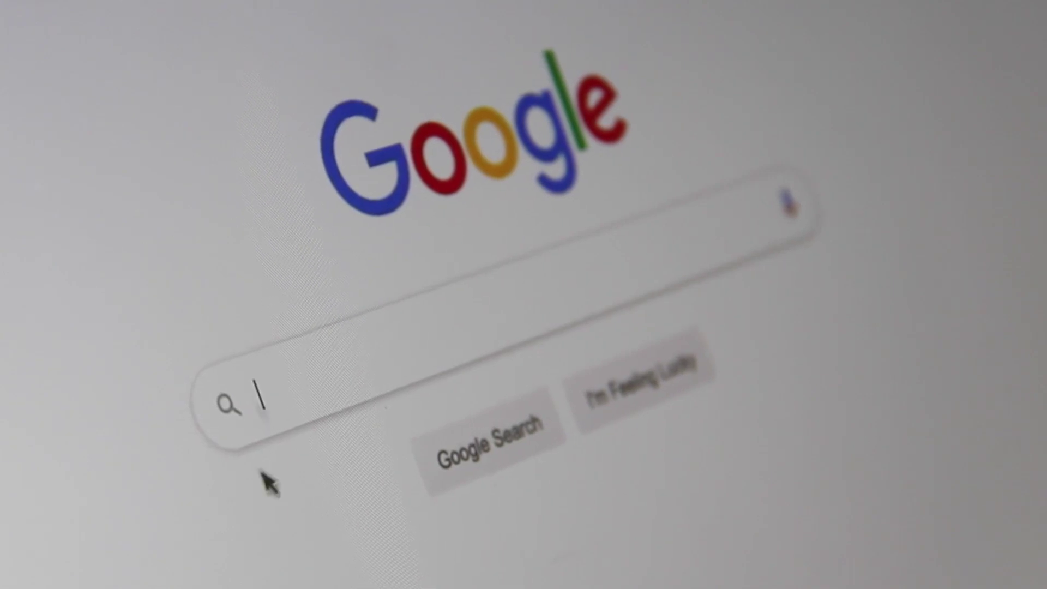
- Enter 'Search Engine' in the browser and scroll back to the top of the loaded page
type("Sea")
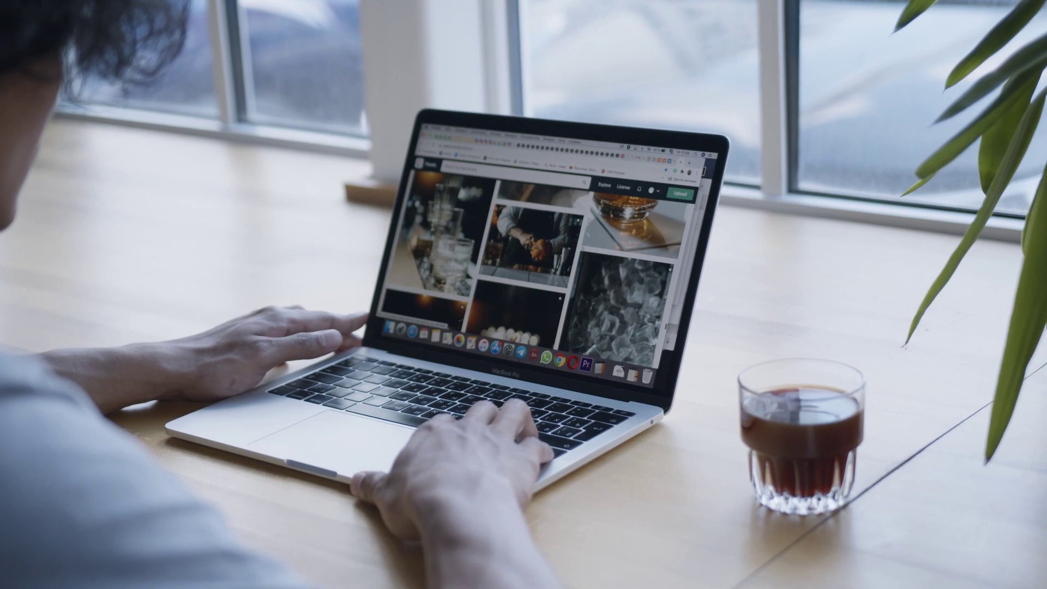
scroll(529, 262, "up", 5)
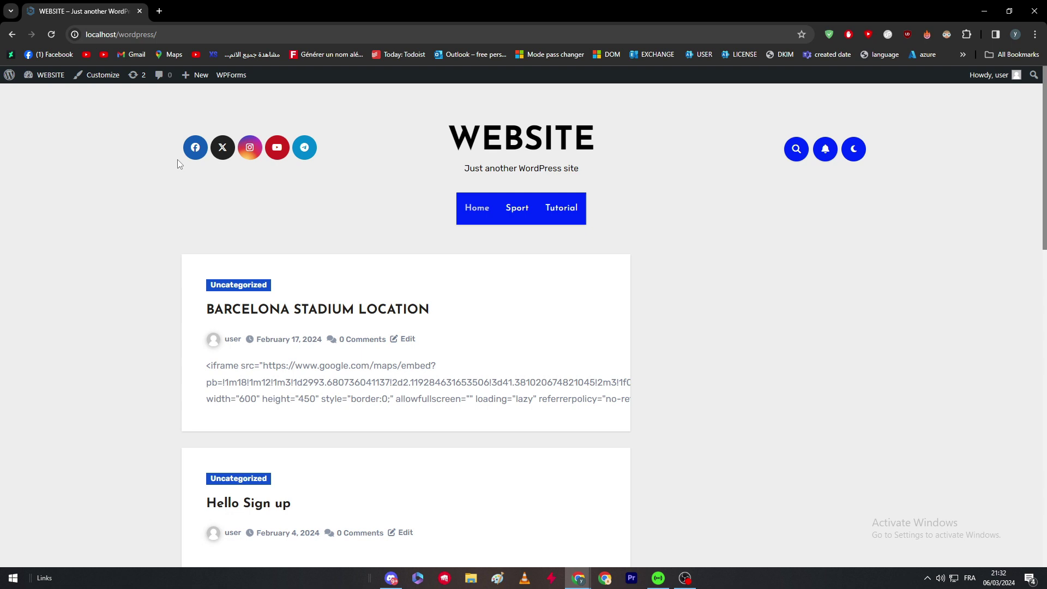
- Switch from the public WEBSITE page to the wp-admin Dashboard via the admin bar
left_click(48, 96)
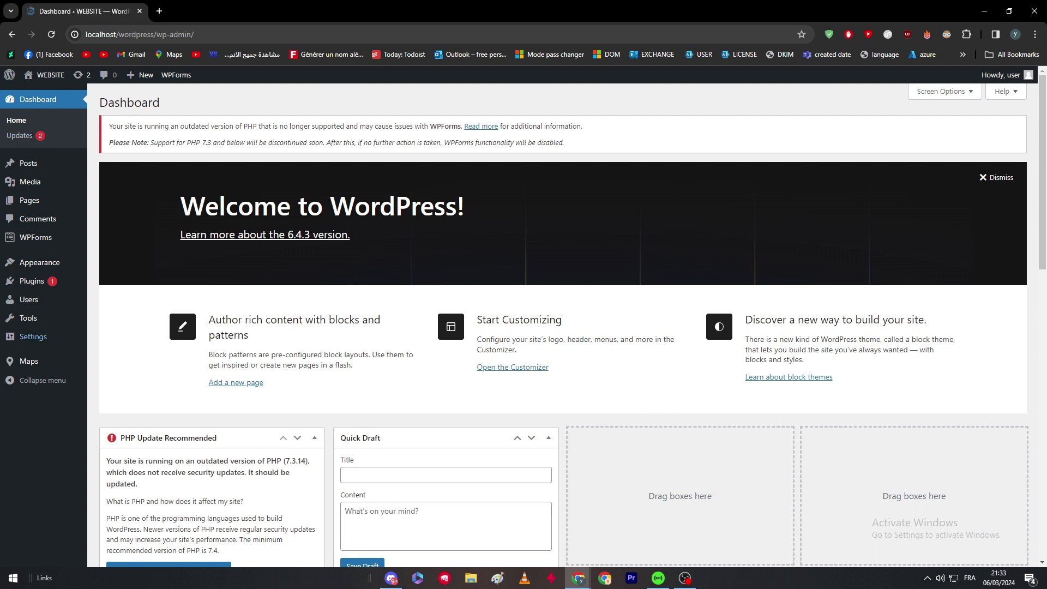
left_click(243, 238)
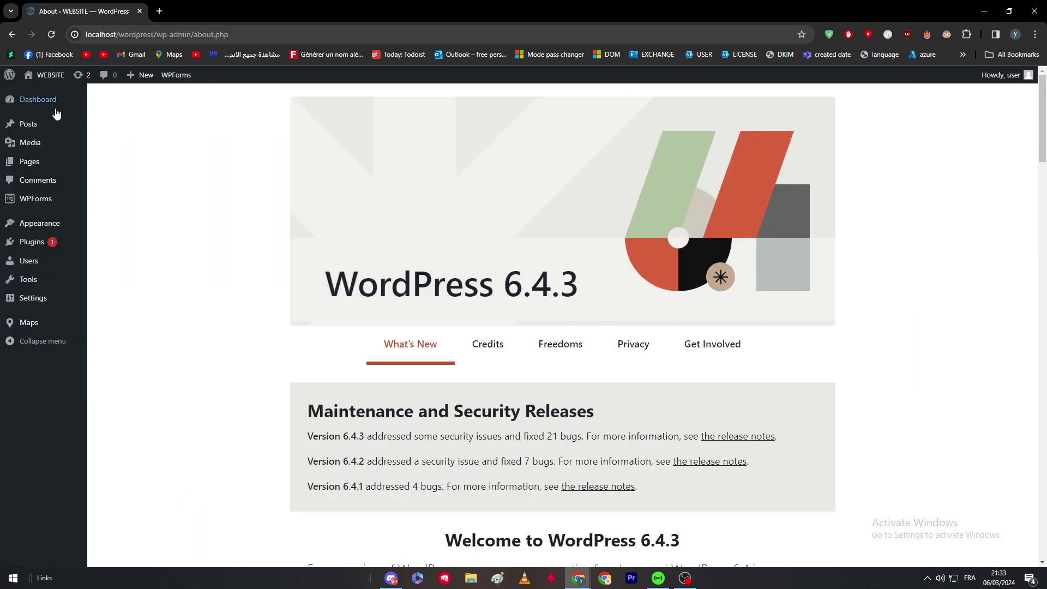
left_click(29, 103)
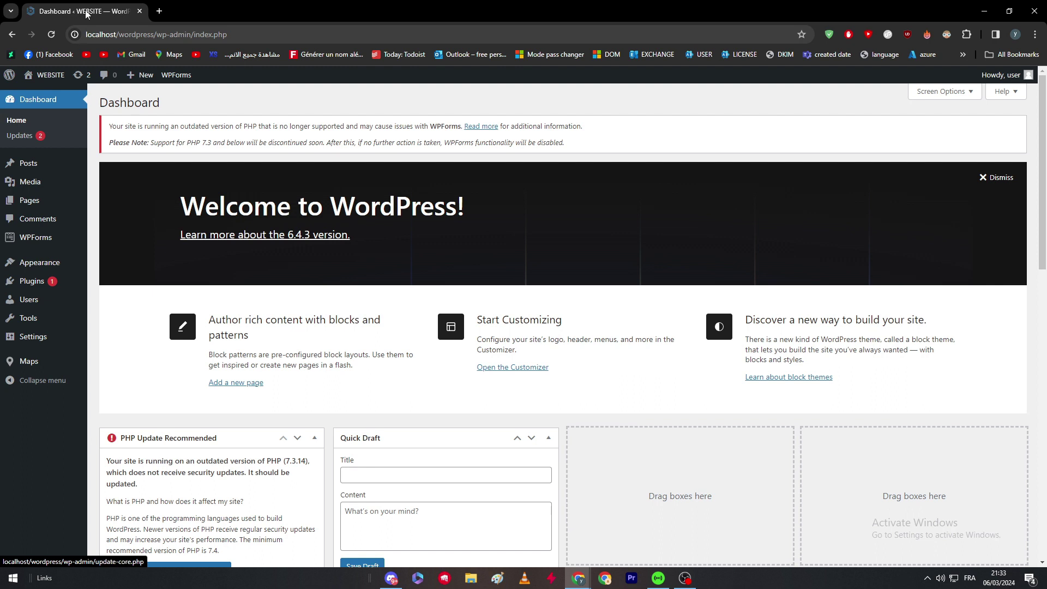
mouse_move(57, 265)
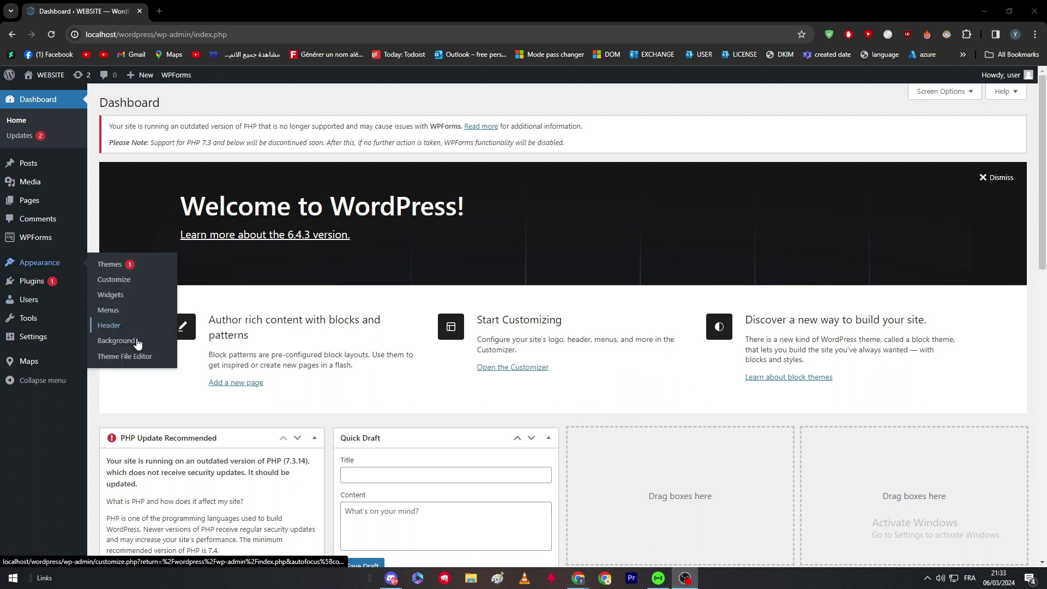
- Open Appearance > Theme File Editor and scroll down the Edit Themes page
left_click(125, 356)
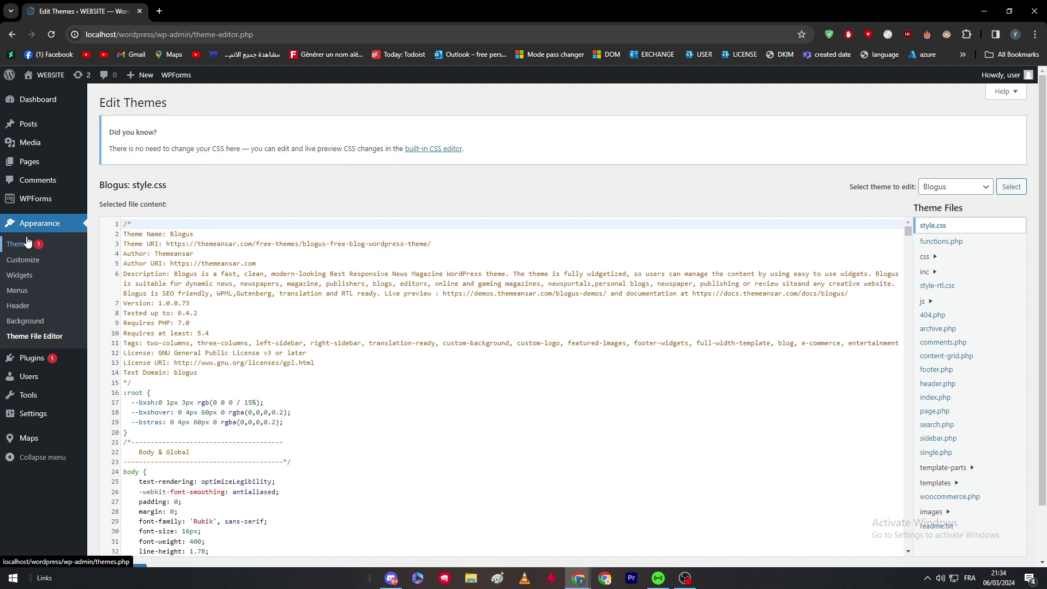
scroll(635, 111, "down", 2)
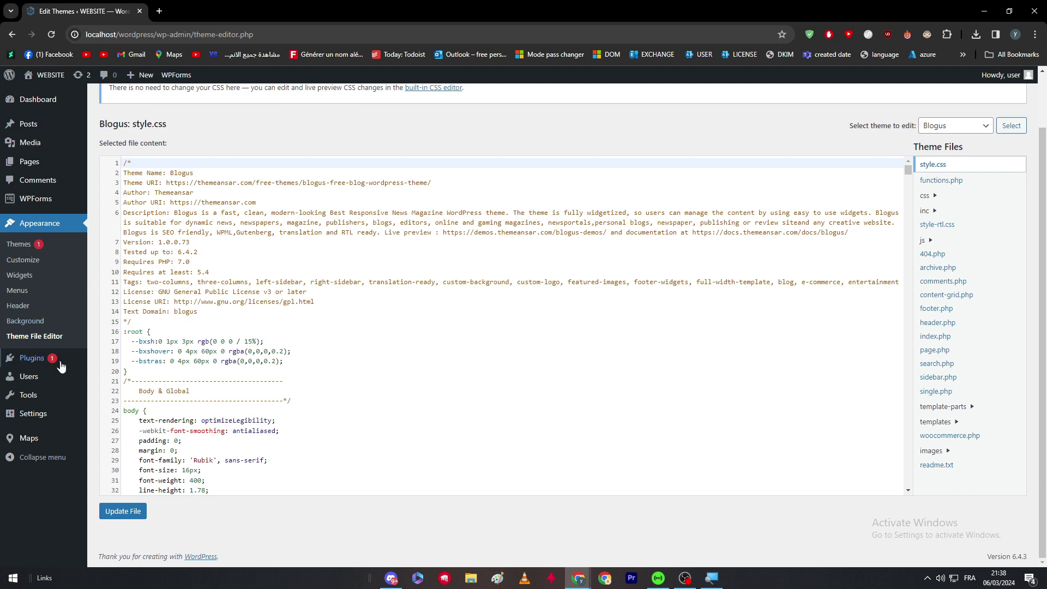
- From Plugins > Add New Plugin, search 'page builder' and scroll through the results
mouse_move(49, 362)
left_click(73, 302)
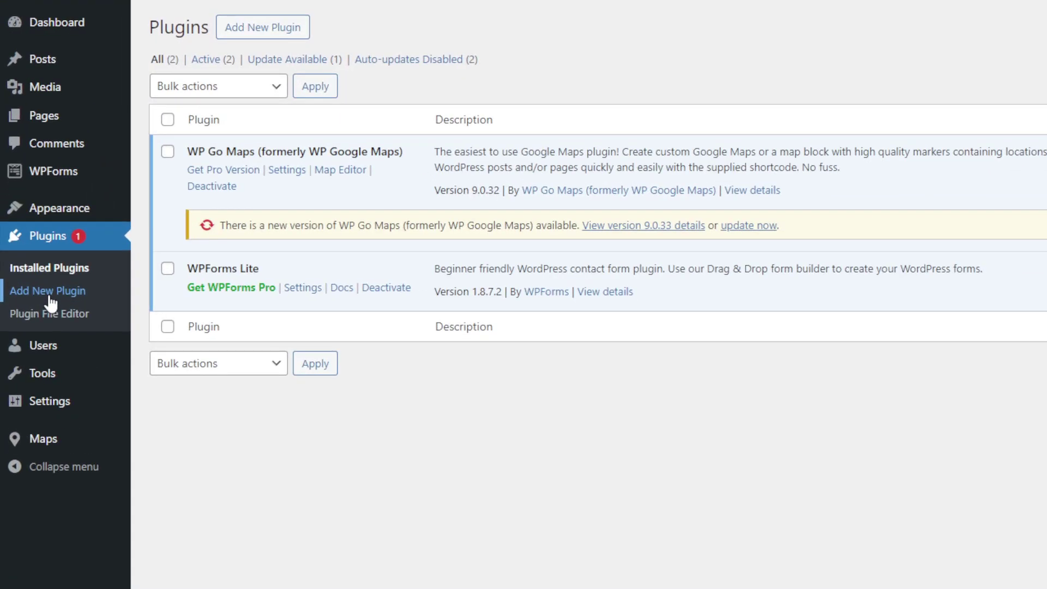
left_click(51, 302)
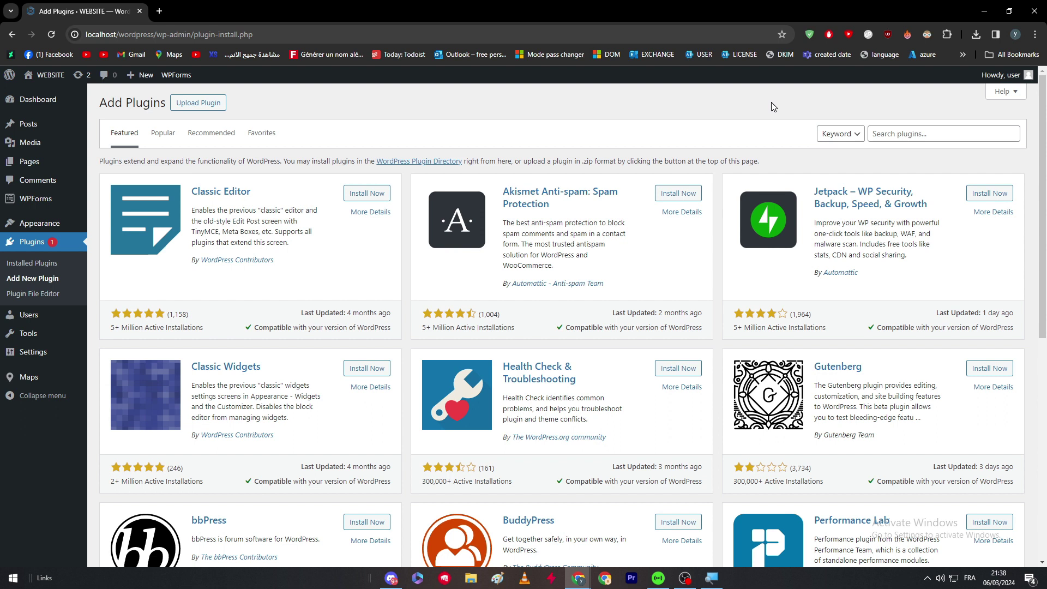
left_click(891, 133)
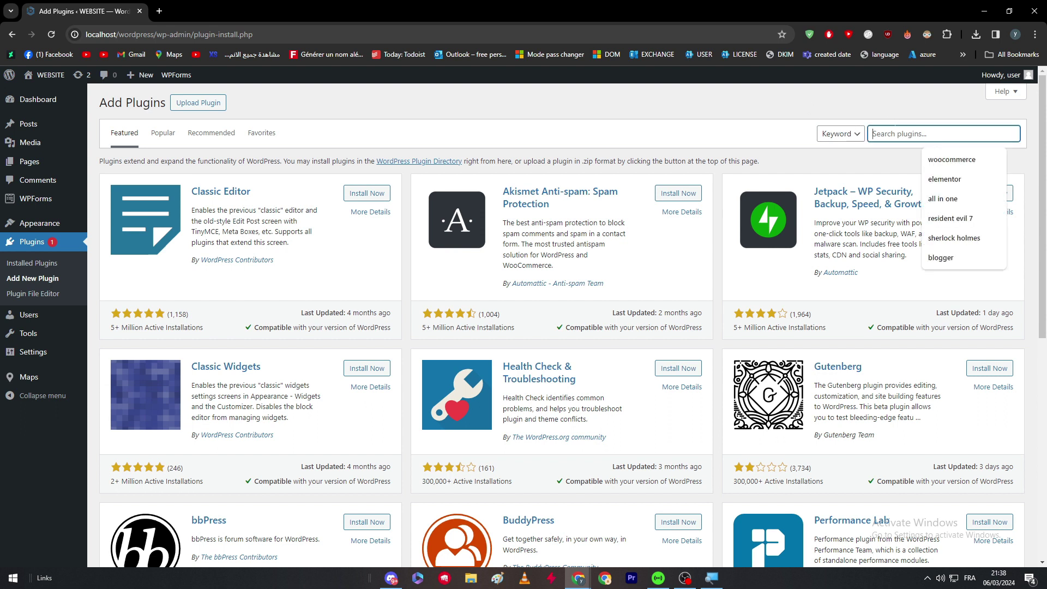
type("page builder")
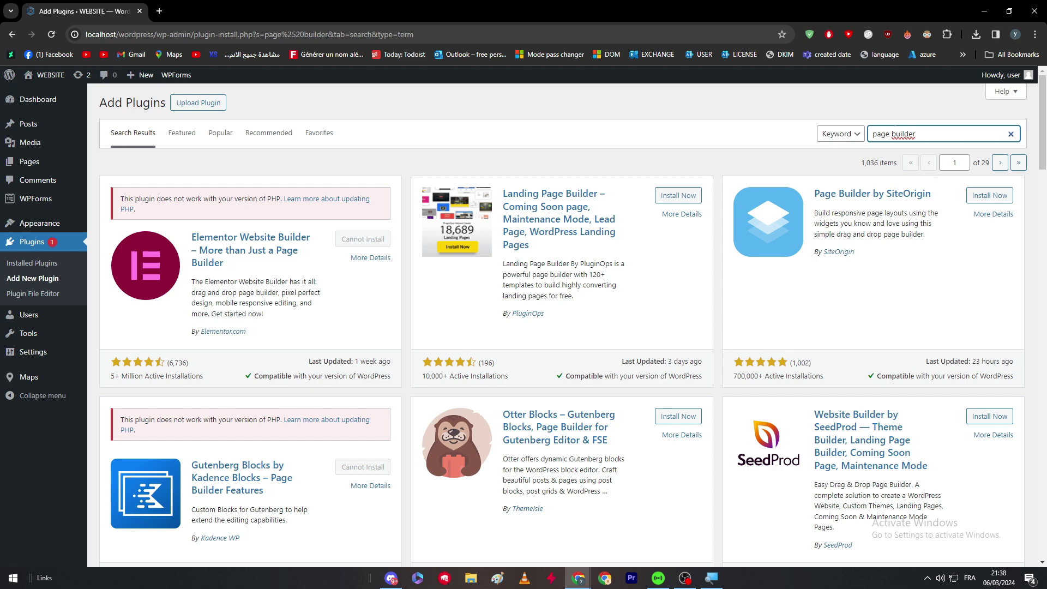
scroll(338, 293, "down", 5)
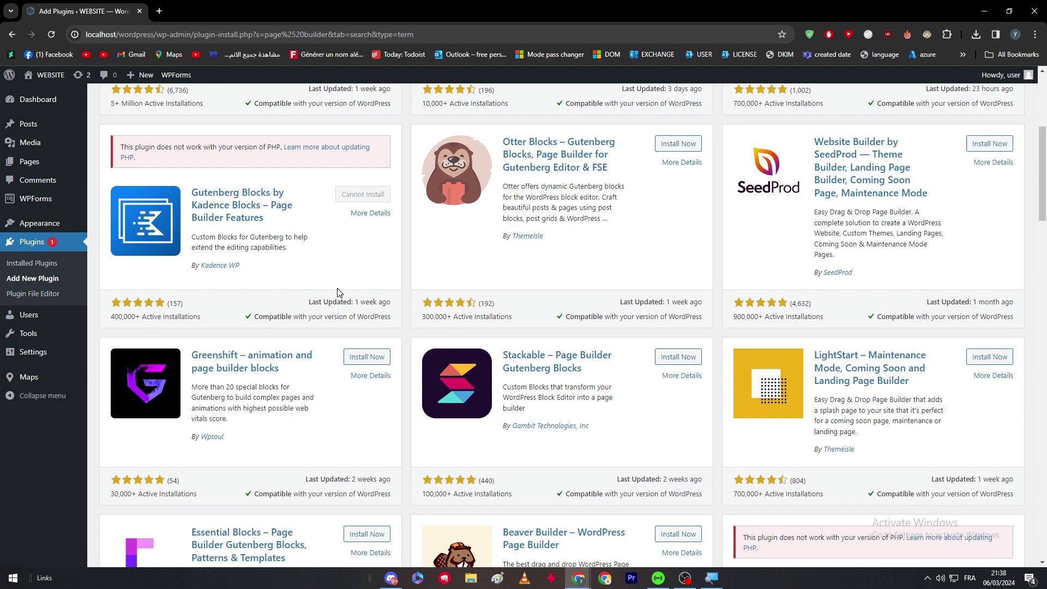
scroll(305, 303, "down", 8)
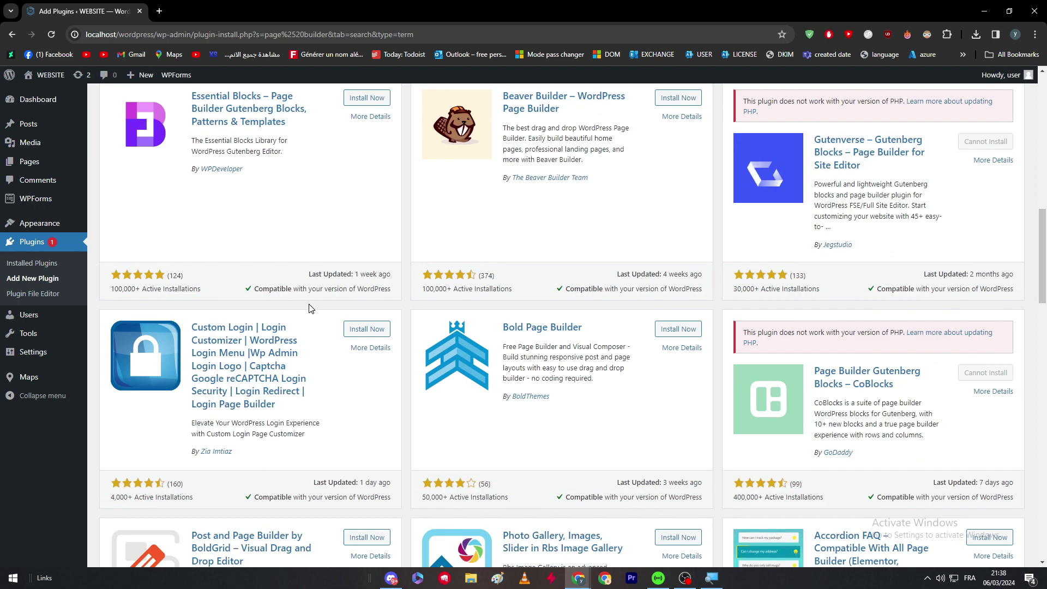
scroll(310, 309, "up", 10)
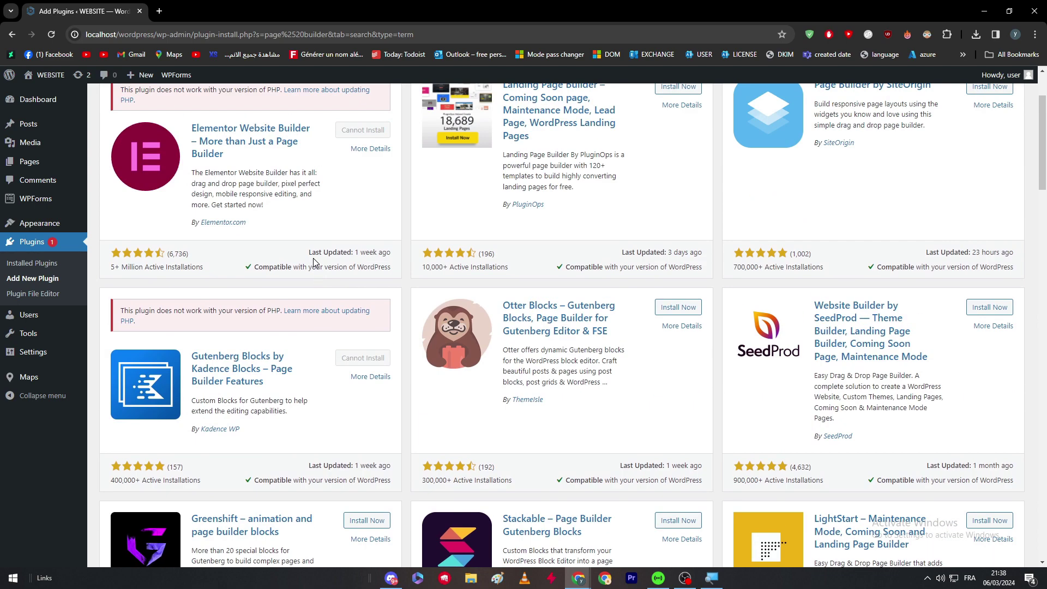
scroll(315, 264, "up", 2)
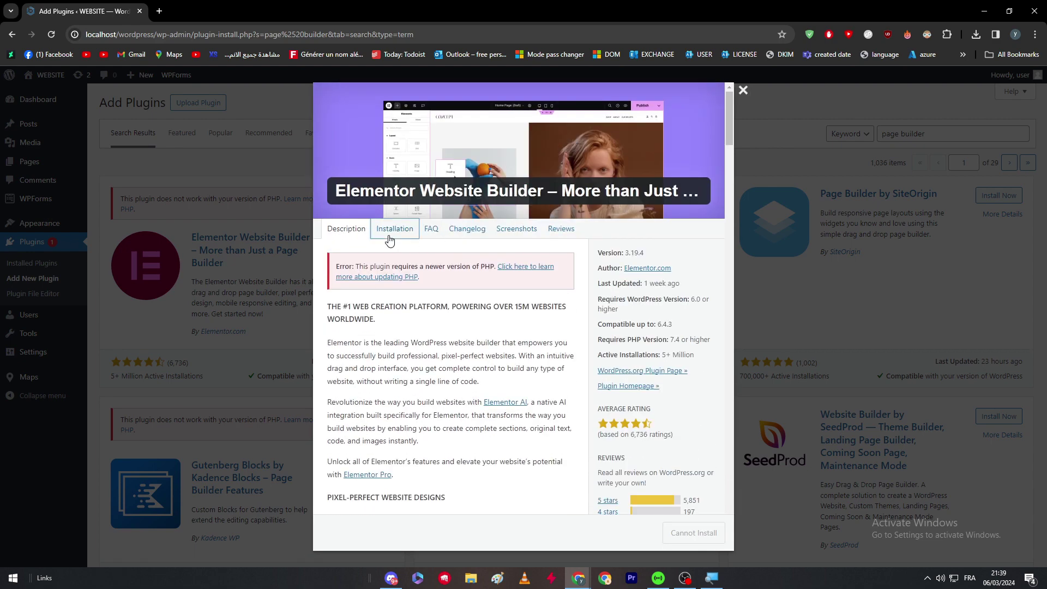
- Open Elementor's details and view screenshot 1 full size in a new tab
left_click(392, 235)
left_click(501, 236)
scroll(404, 280, "down", 3)
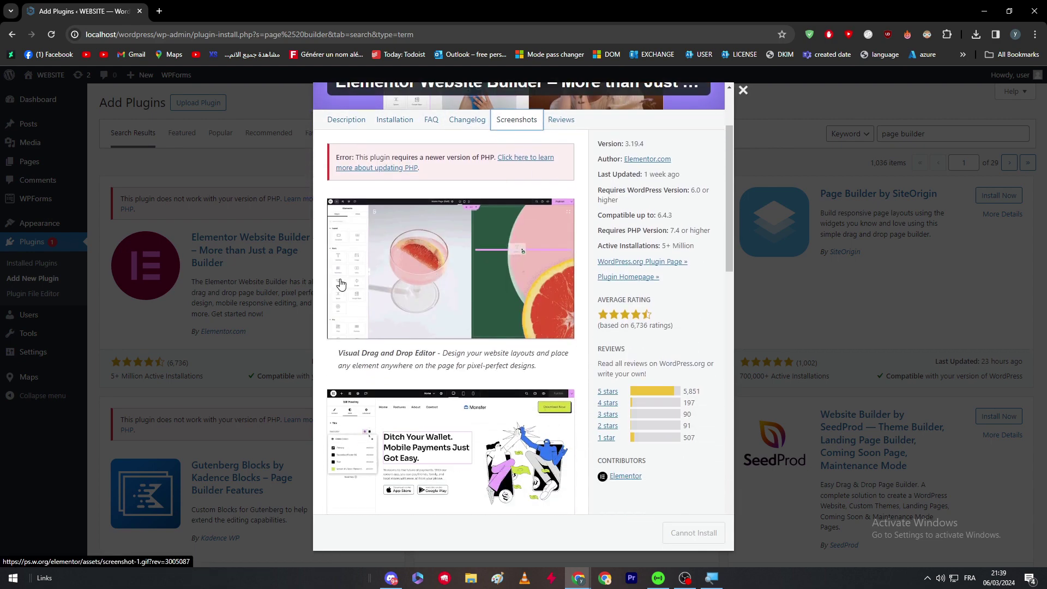
left_click(385, 233)
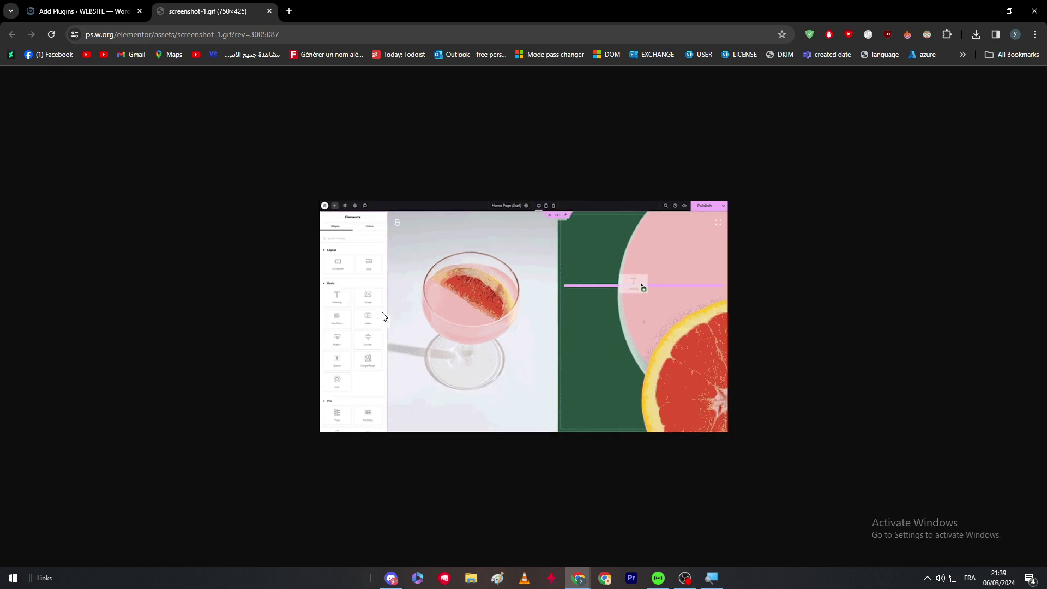
- Close the screenshot tab, scroll Elementor's details, and close the dialog
left_click(99, 5)
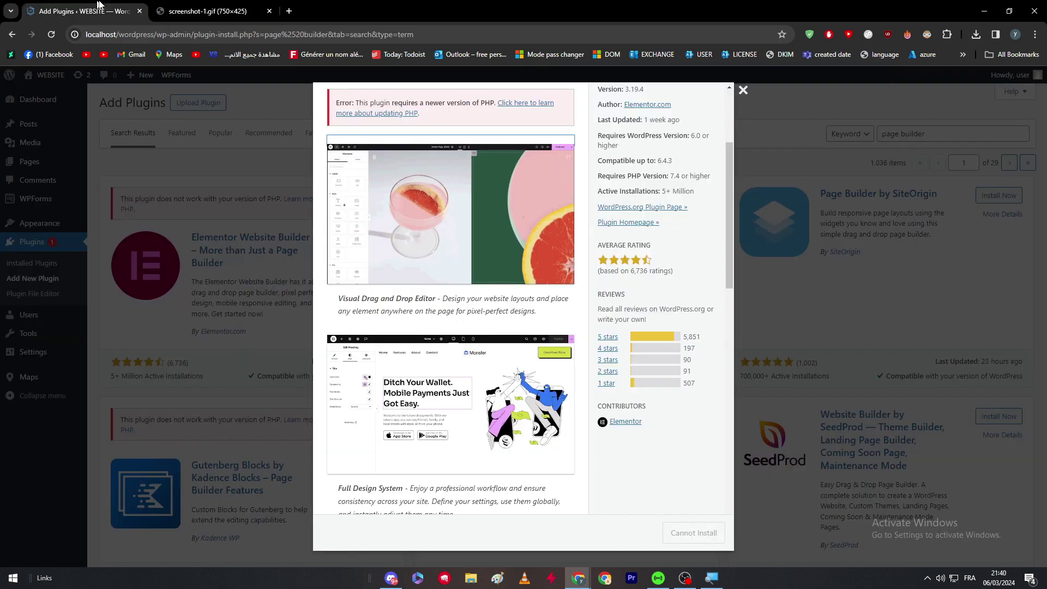
left_click(269, 11)
scroll(445, 347, "down", 2)
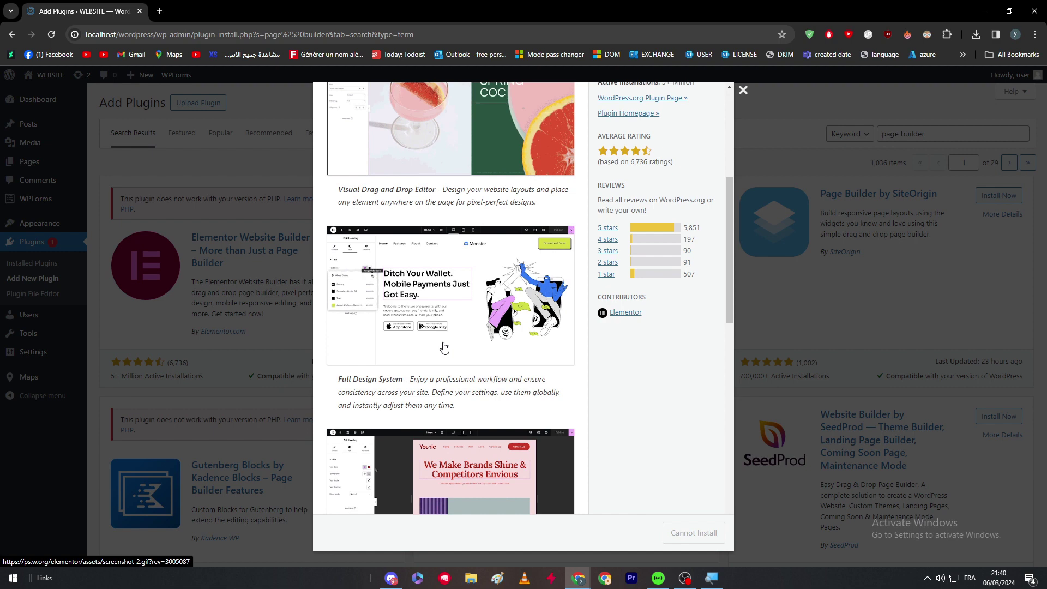
scroll(445, 348, "down", 2)
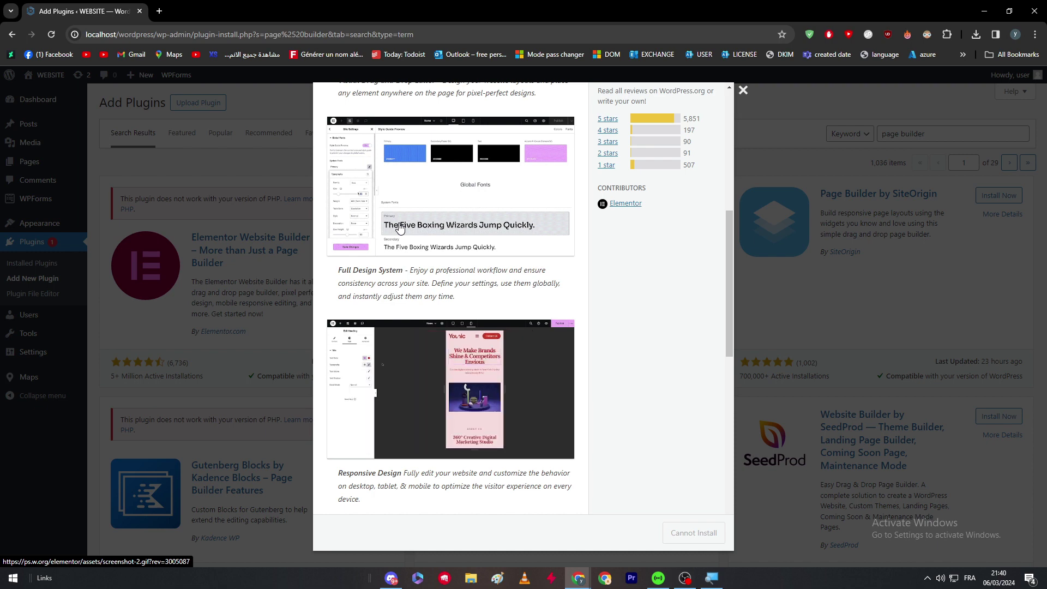
left_click(743, 90)
- Open SiteOrigin, SeedProd and Otter Blocks details in separate background tabs
scroll(624, 298, "down", 3)
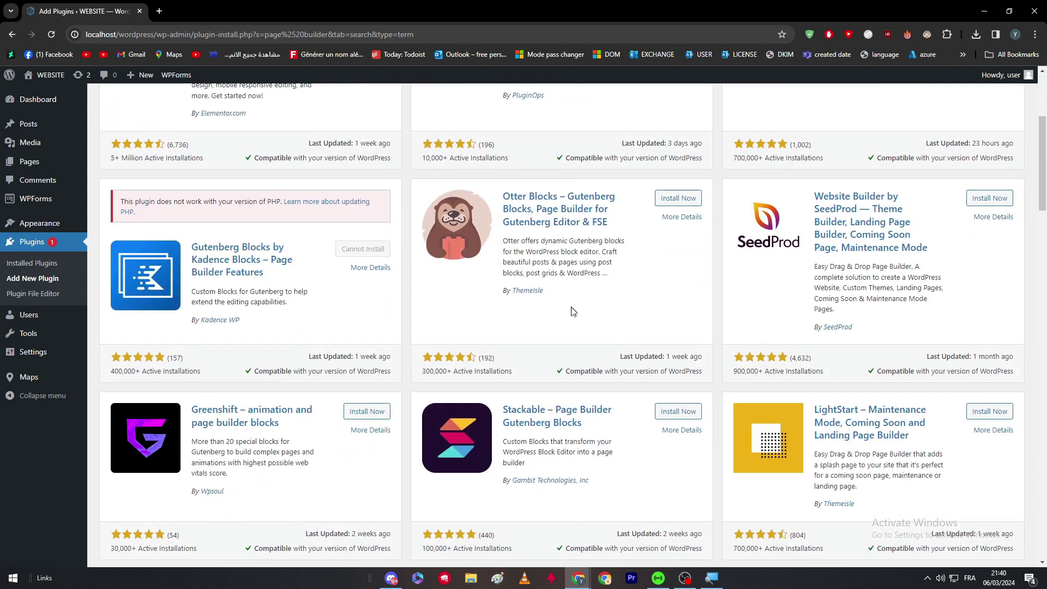
scroll(567, 321, "up", 5)
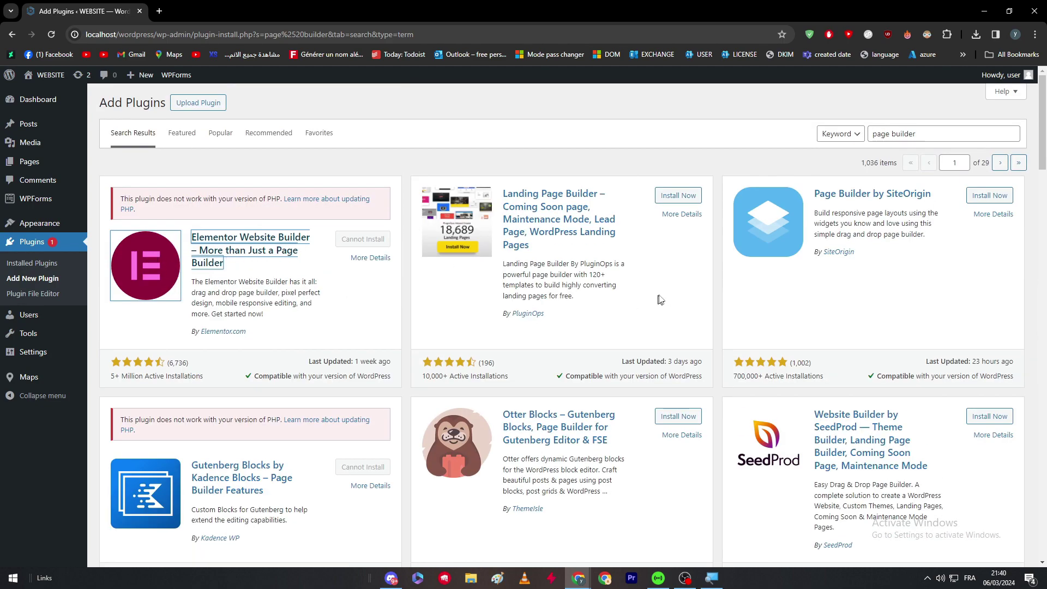
middle_click(830, 196)
scroll(817, 217, "down", 2)
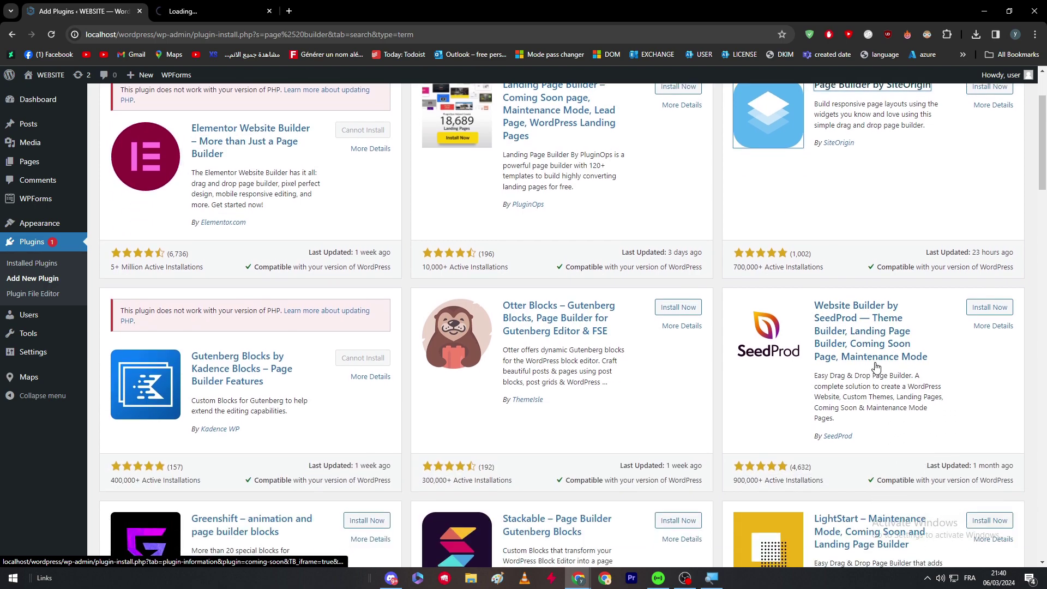
middle_click(843, 338)
middle_click(554, 319)
- Switch to the SiteOrigin details tab and scroll through its screenshots
left_click(256, 12)
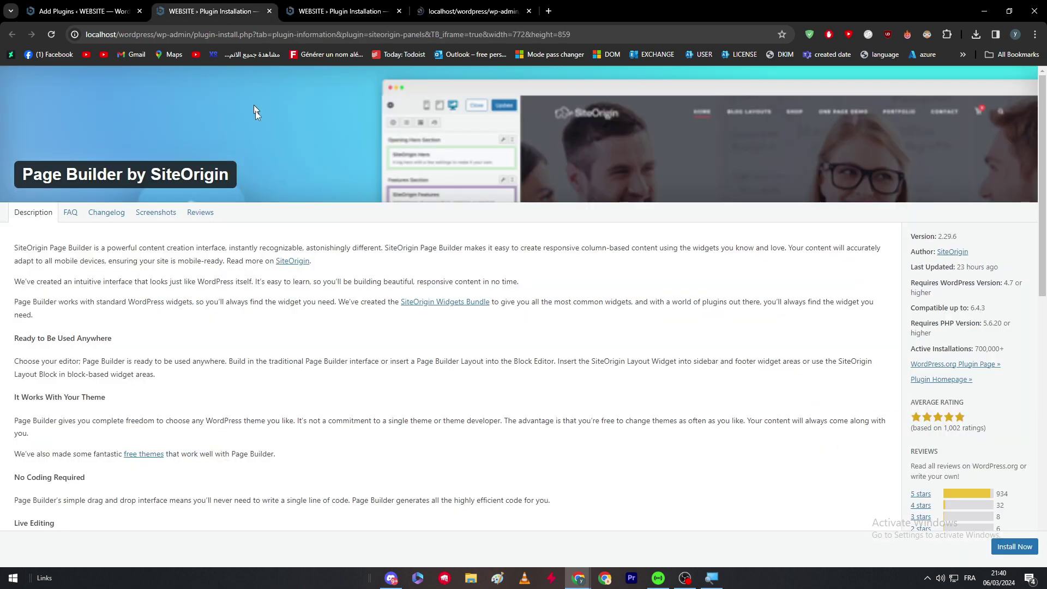
scroll(334, 274, "down", 4)
scroll(311, 253, "up", 3)
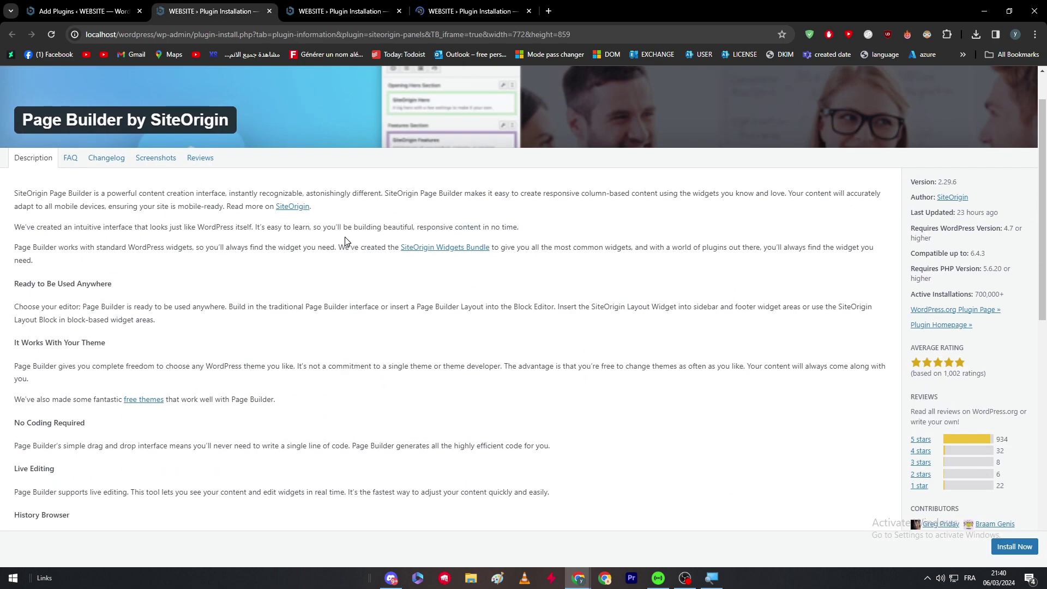
left_click(149, 161)
scroll(261, 354, "down", 6)
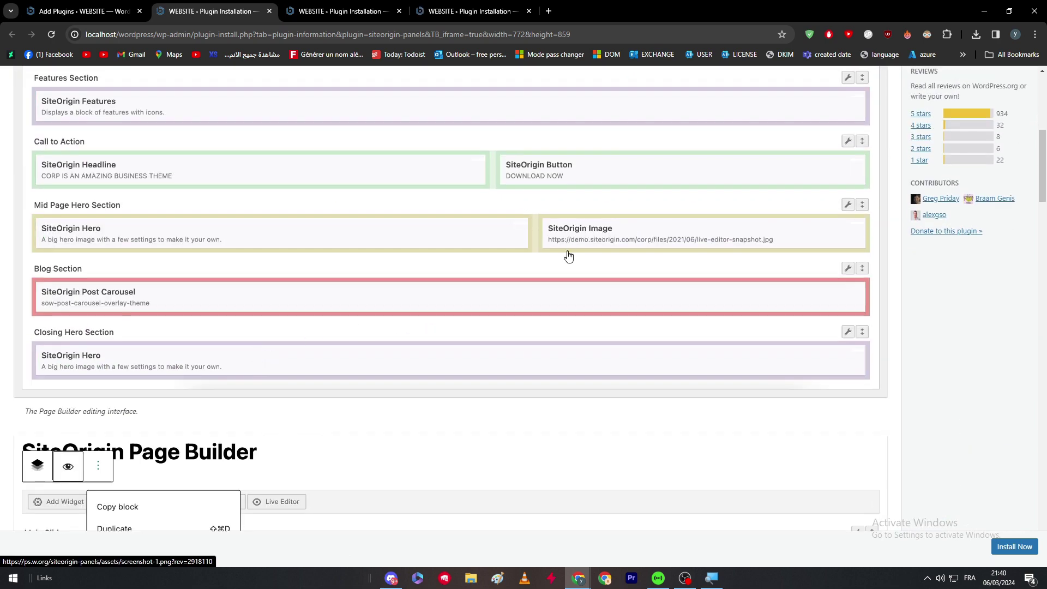
scroll(558, 217, "up", 5)
scroll(176, 304, "up", 2)
scroll(166, 301, "down", 4)
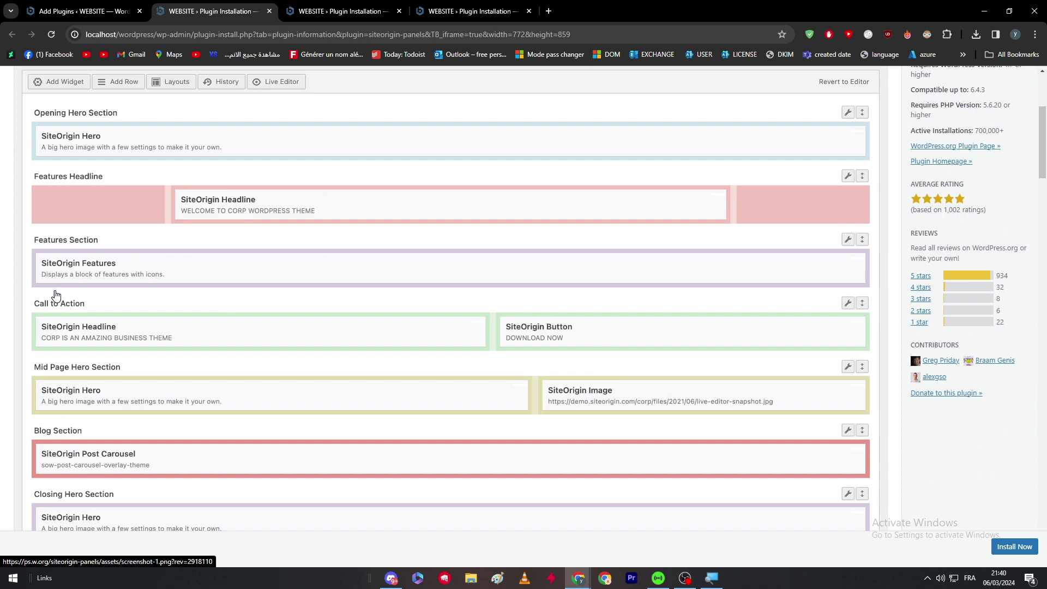
scroll(164, 338, "down", 9)
scroll(166, 342, "down", 10)
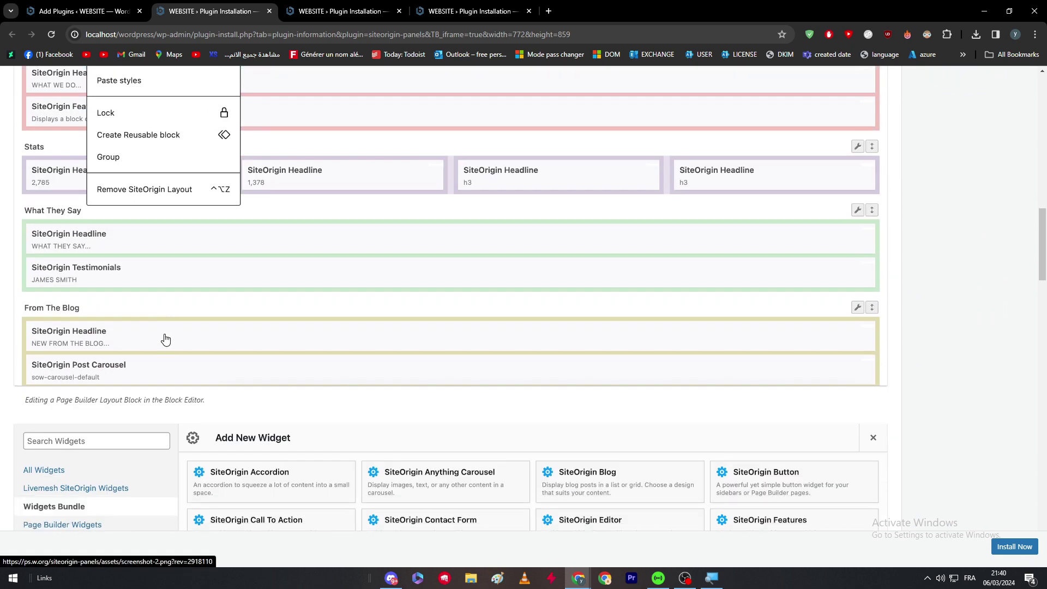
scroll(382, 359, "up", 2)
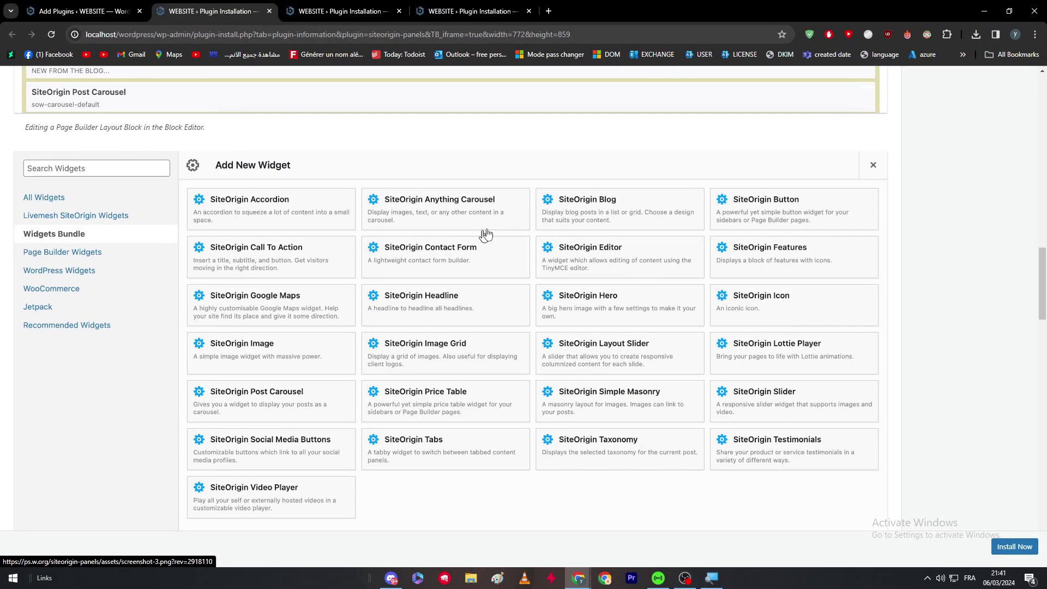
- Close SiteOrigin's tab, browse SeedProd's screenshots, then switch to the Otter Blocks tab
left_click(344, 10)
left_click(269, 11)
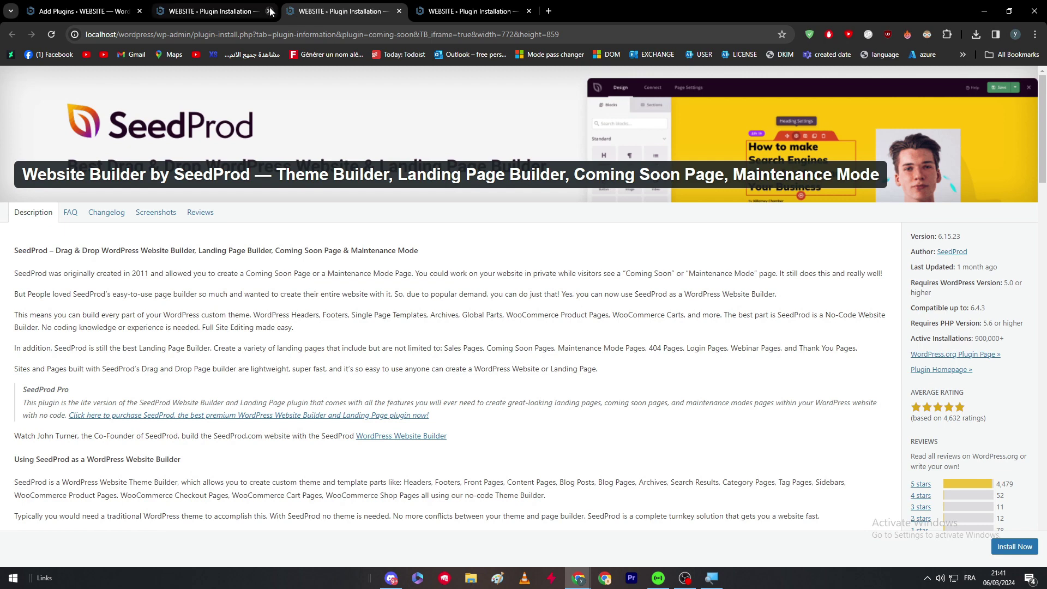
left_click(156, 213)
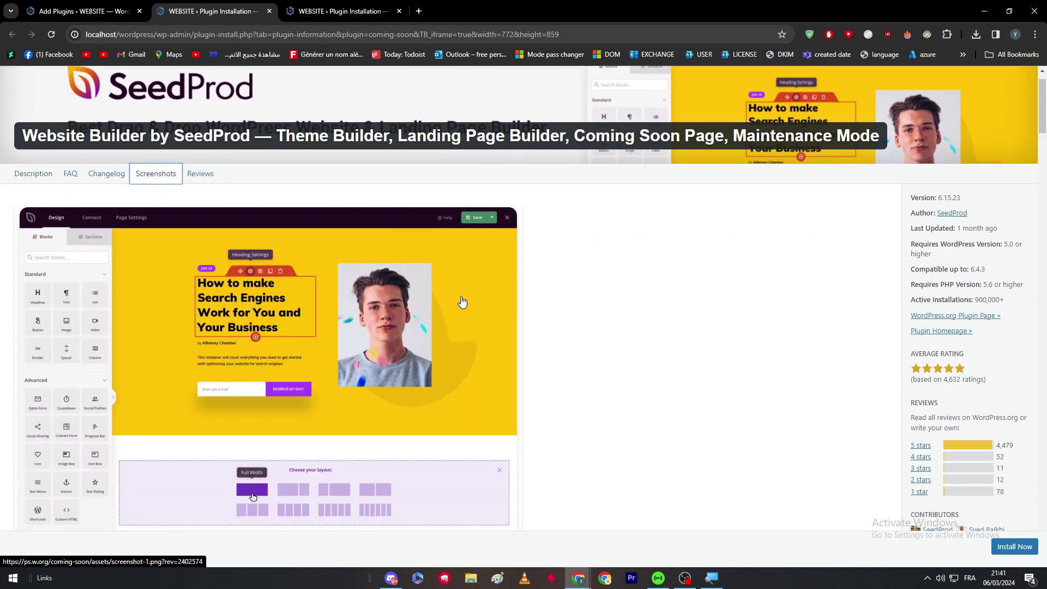
scroll(437, 294, "down", 3)
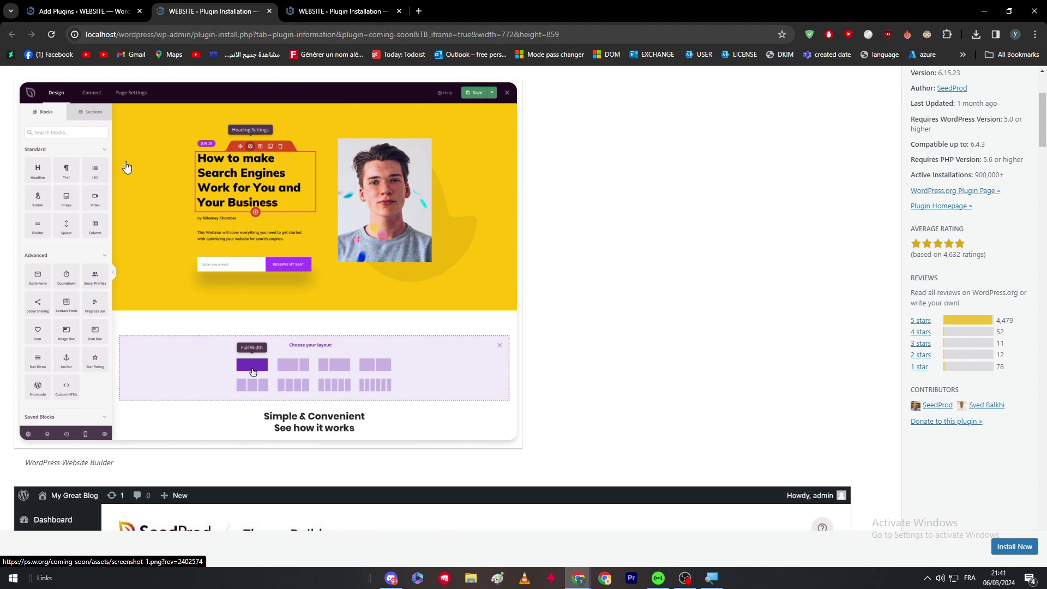
scroll(496, 136, "up", 2)
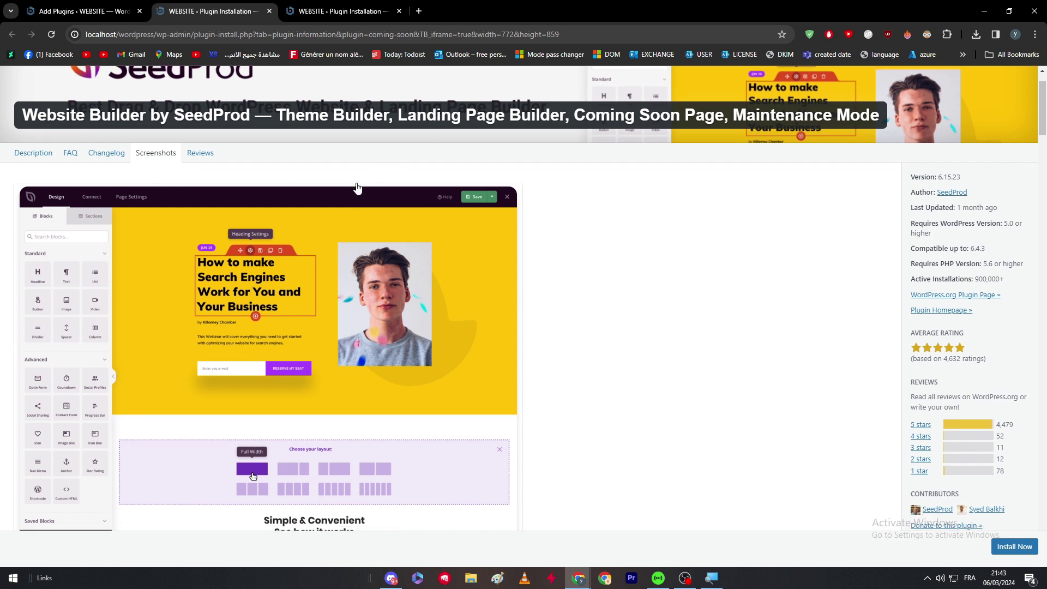
scroll(174, 158, "down", 2)
scroll(147, 188, "up", 1)
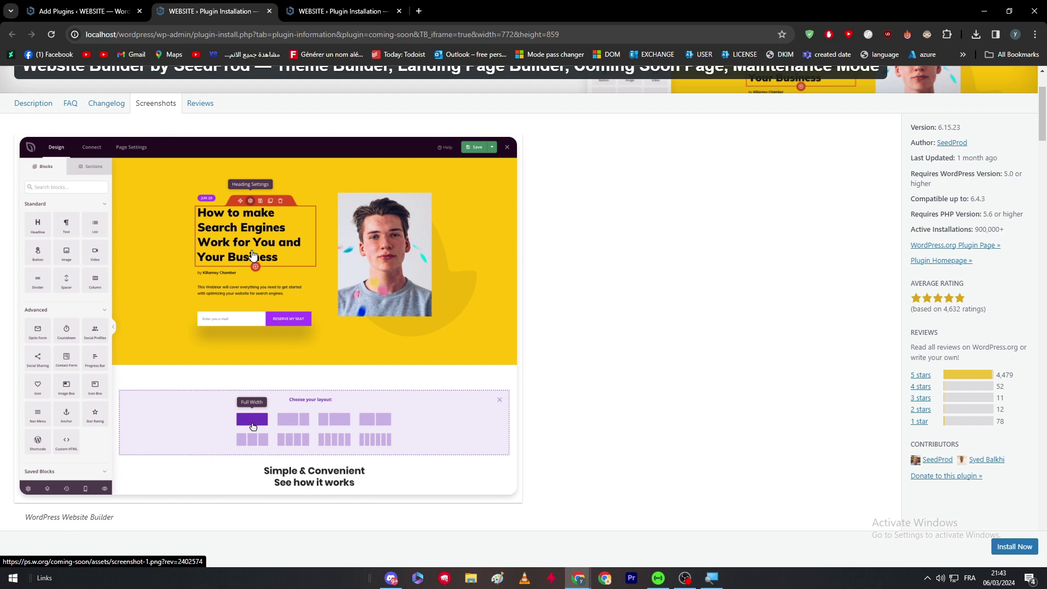
left_click(332, 8)
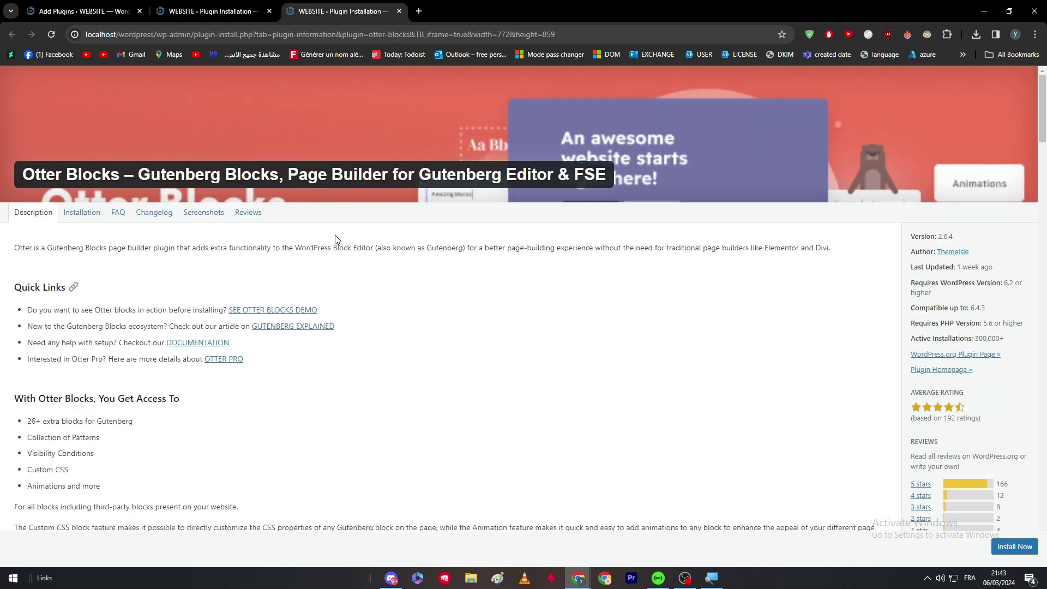
- Scroll through Otter Blocks' screenshots, then return to the SeedProd details tab
scroll(137, 240, "down", 1)
left_click(204, 160)
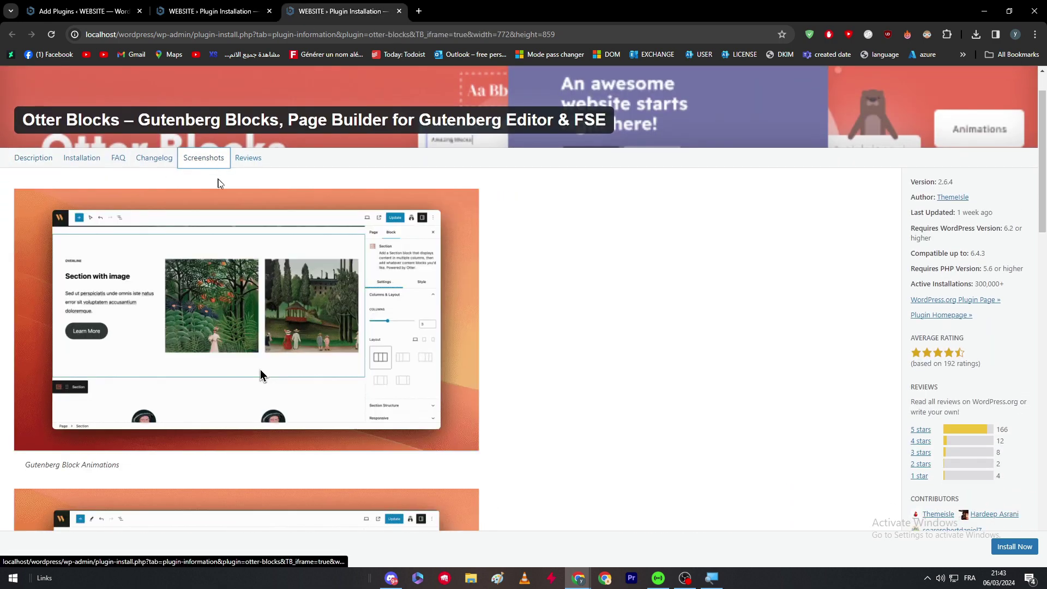
scroll(217, 199, "down", 1)
scroll(218, 202, "down", 5)
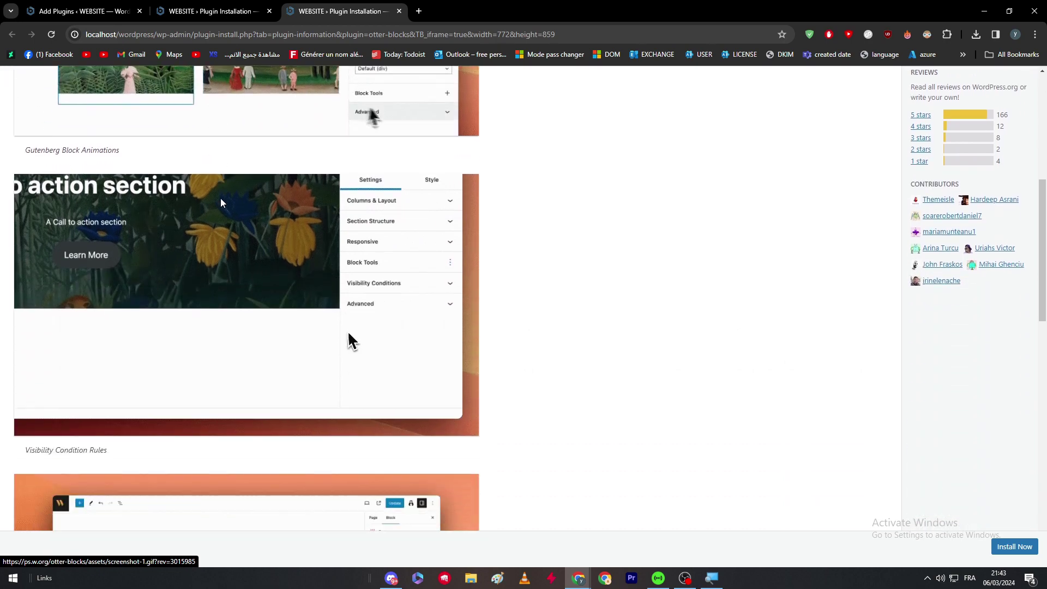
scroll(220, 207, "down", 4)
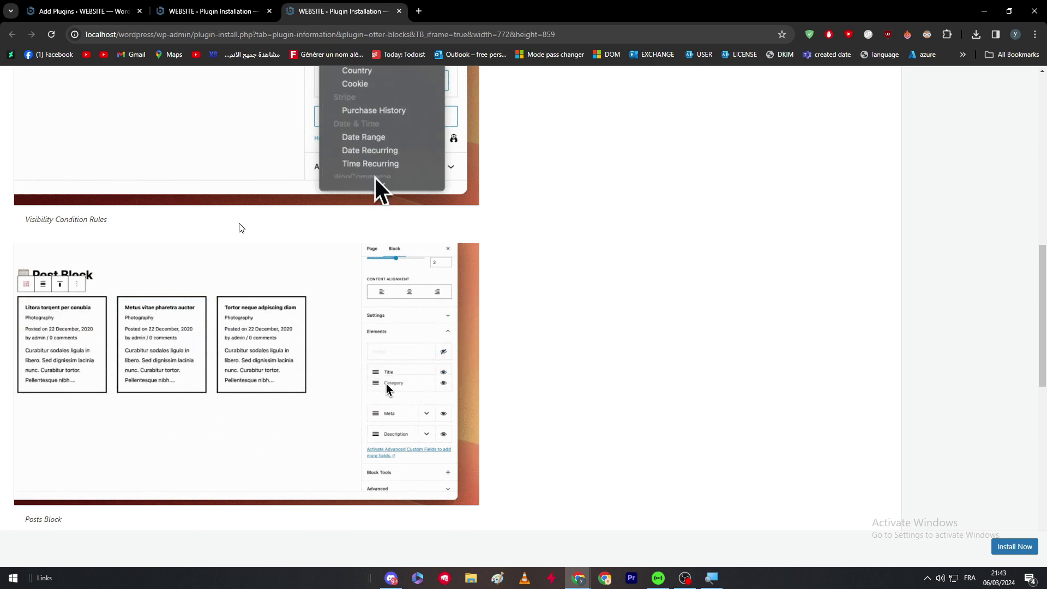
left_click(219, 4)
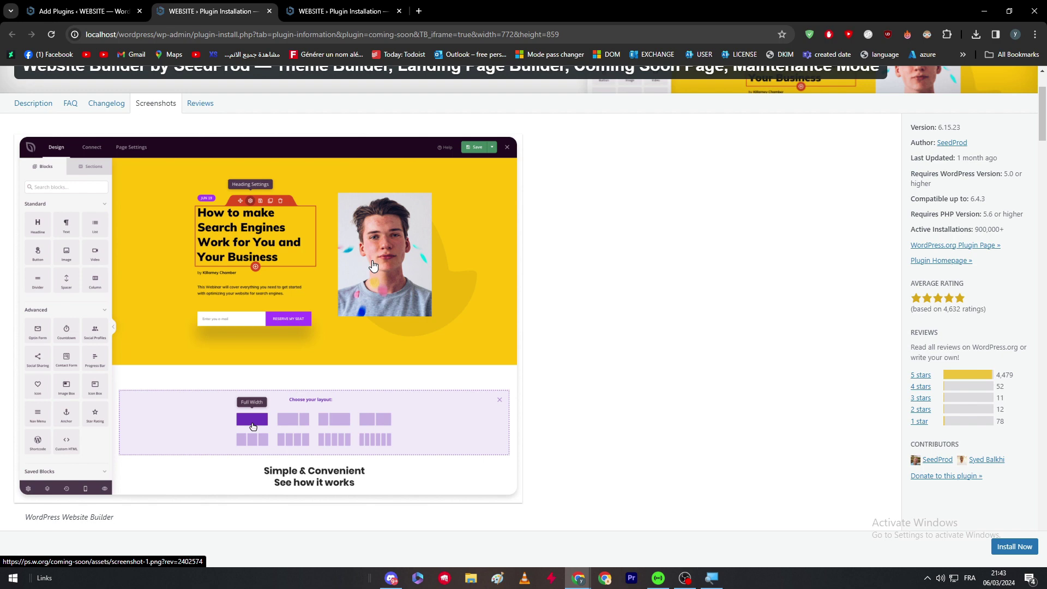
- Return to the plugin search results tab, then open Appearance > Themes
left_click(82, 11)
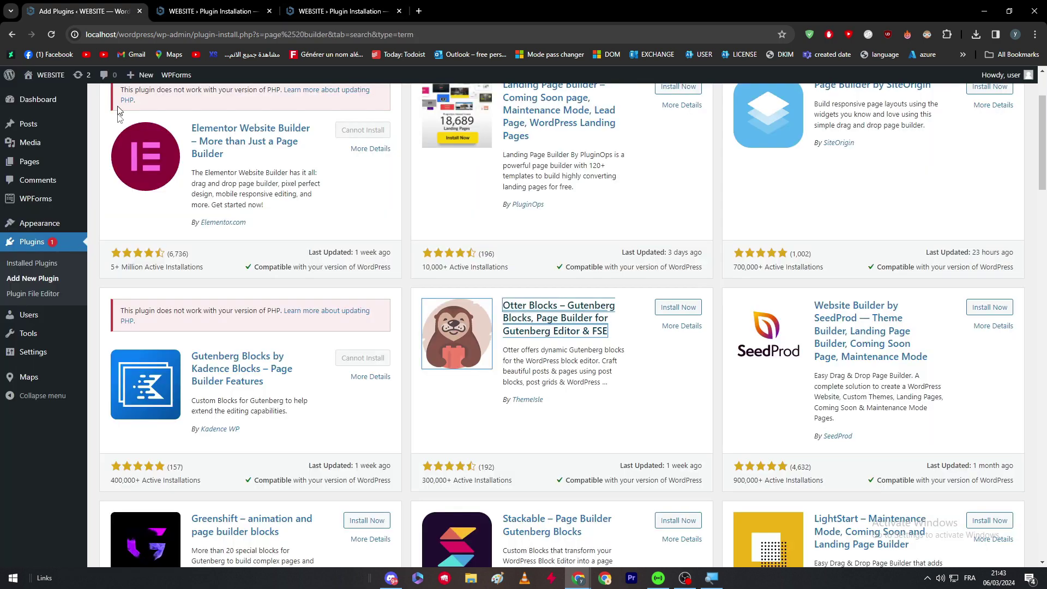
left_click(46, 225)
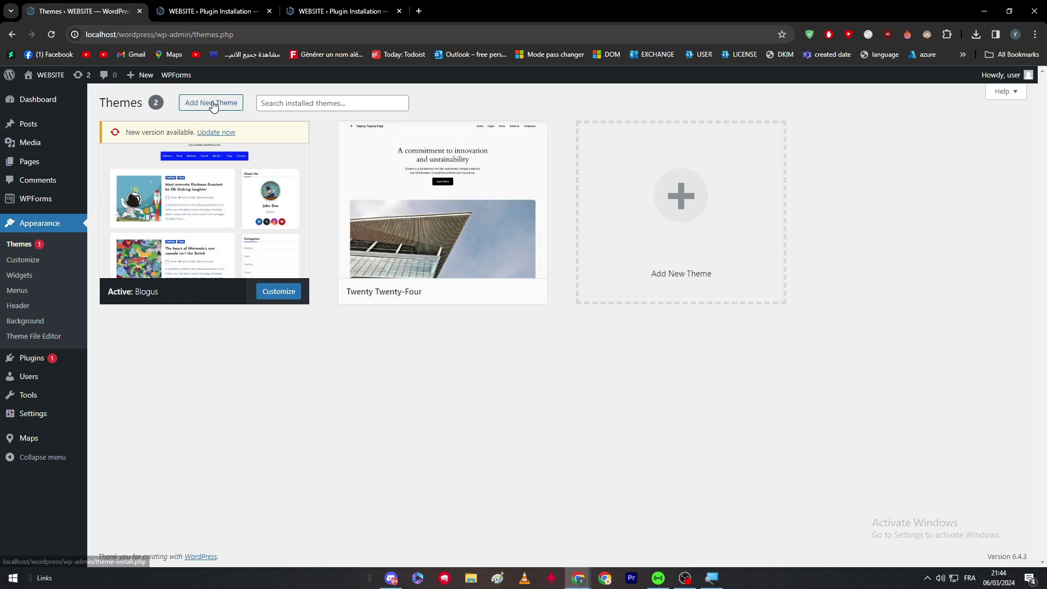
- Open Twenty Twenty-Four's Theme Details, showing version 1.0 by the WordPress team
left_click(443, 204)
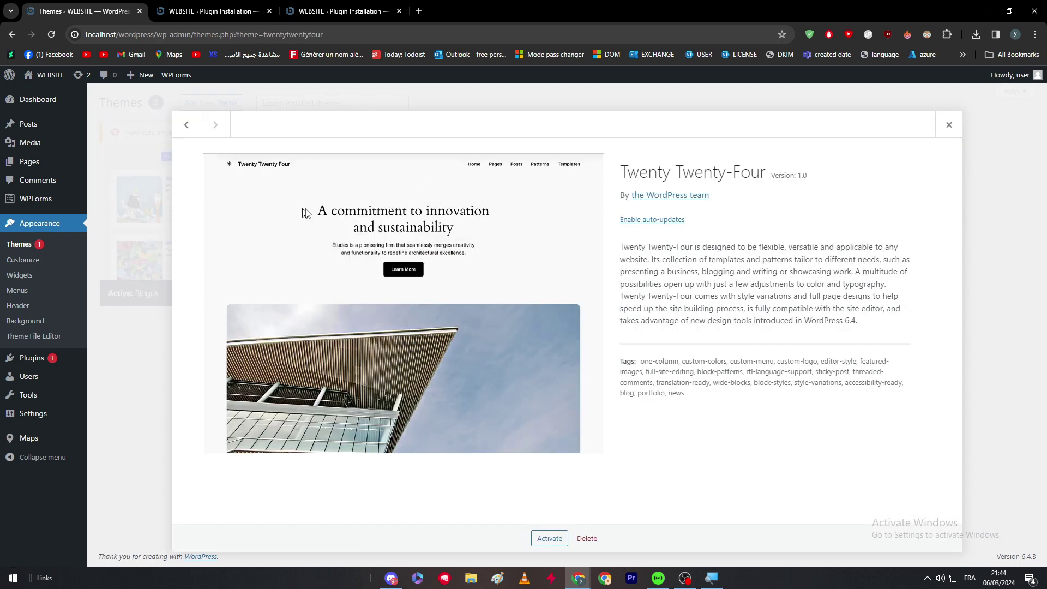